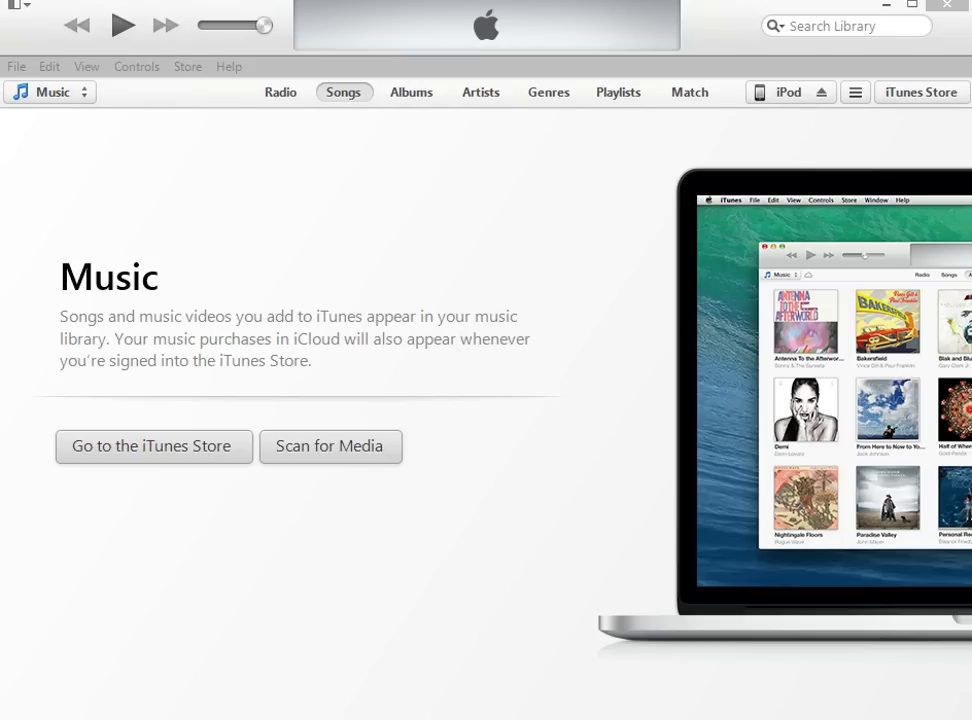
Step: Check the connected iPod's summary and music sync settings, then return to the music library
click(601, 712)
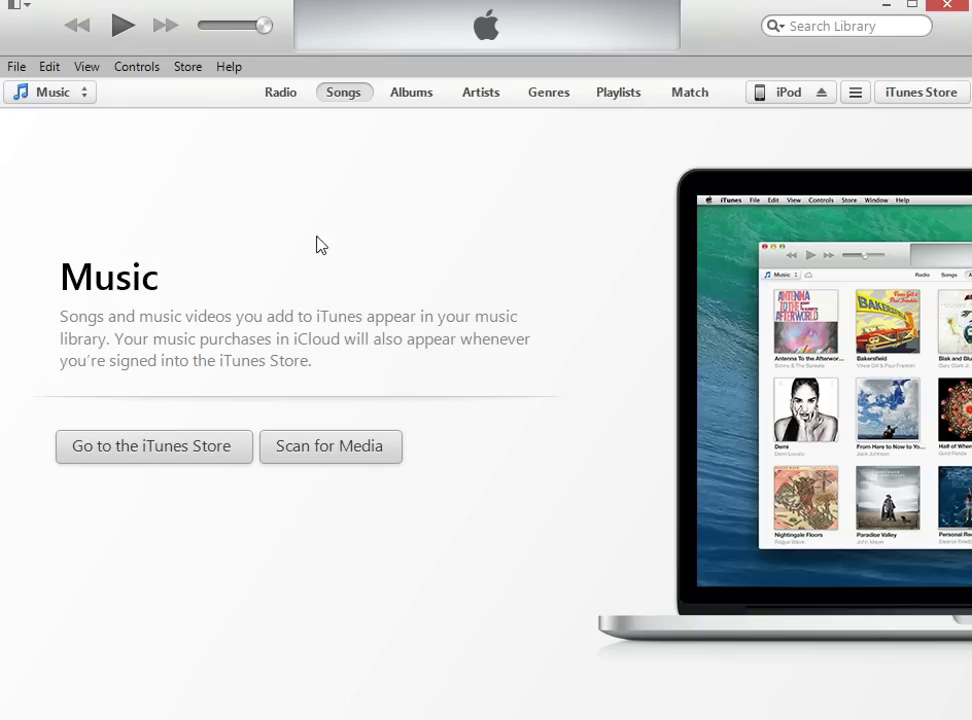
click(780, 92)
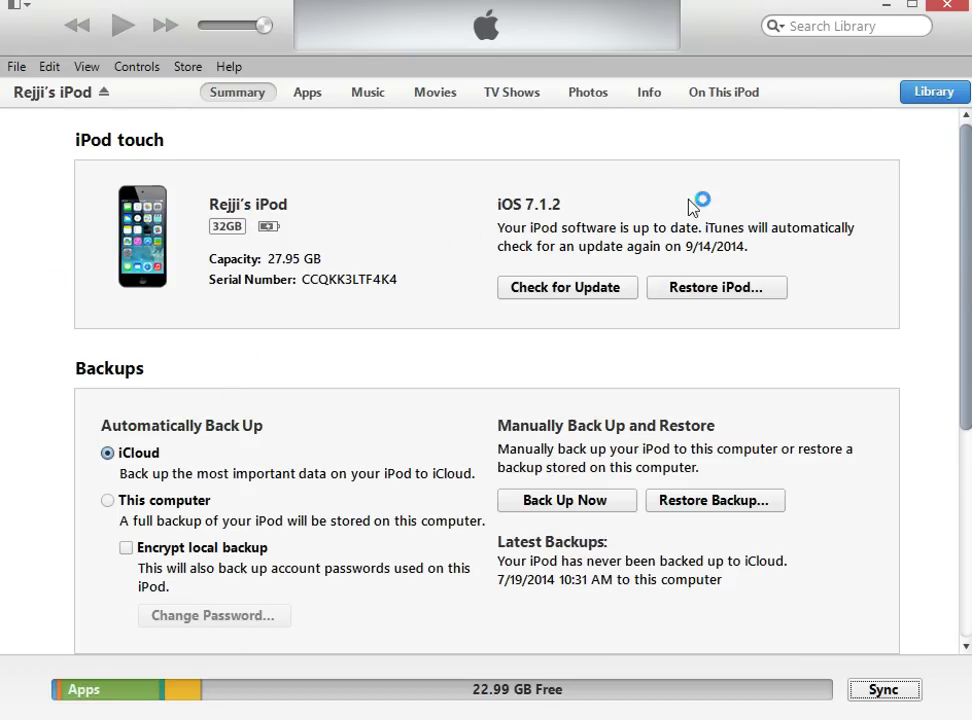
click(368, 94)
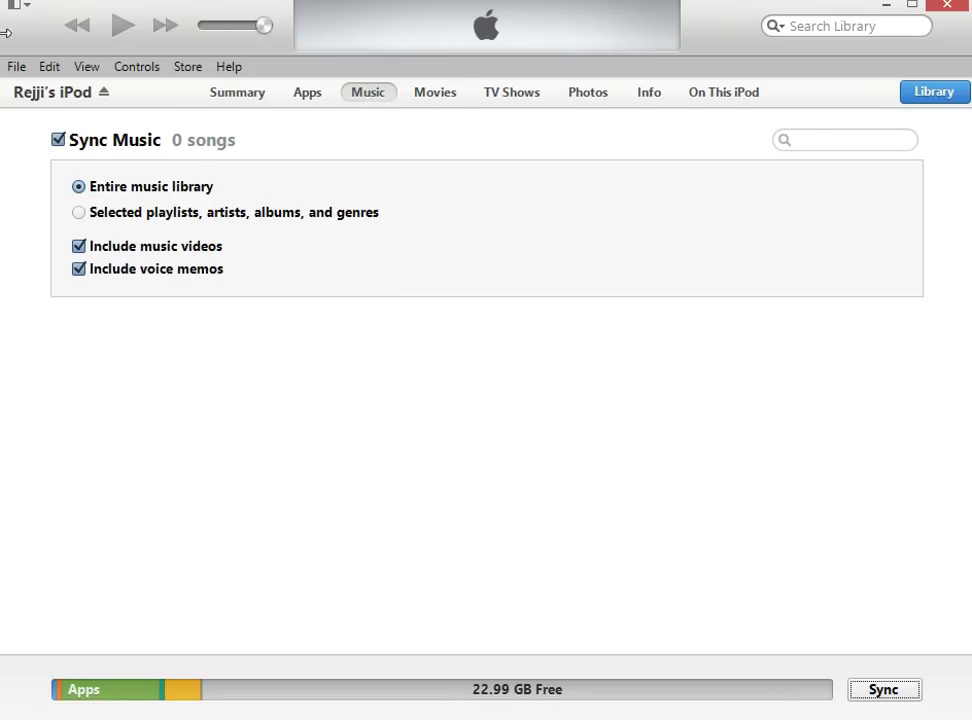
click(934, 96)
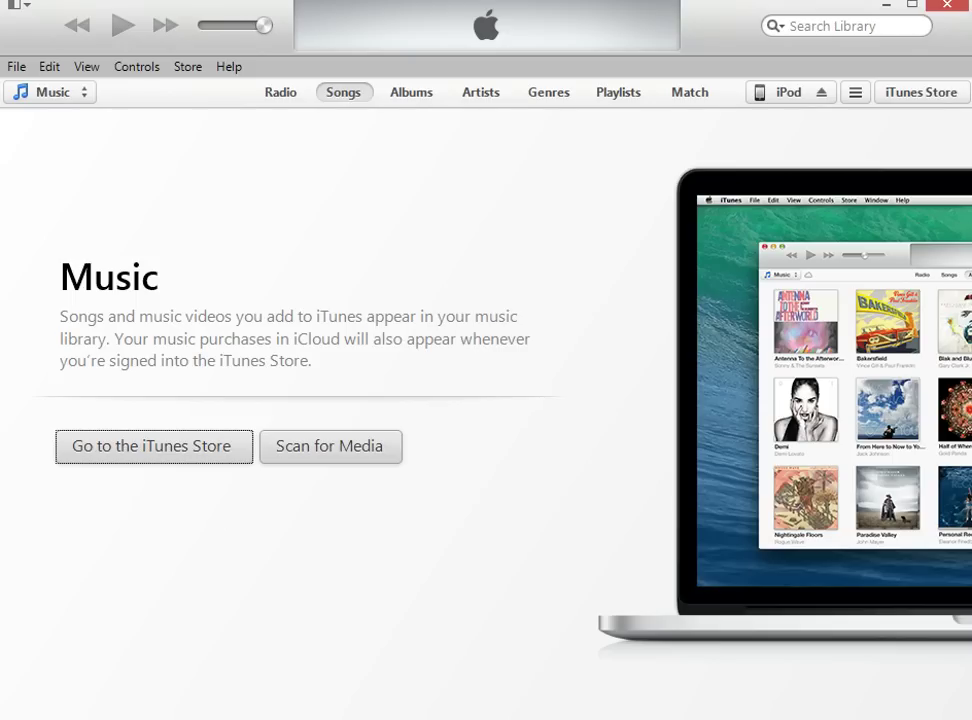
Step: Bring up the Disco Hits folder window and position it beside iTunes
key(alt+Tab)
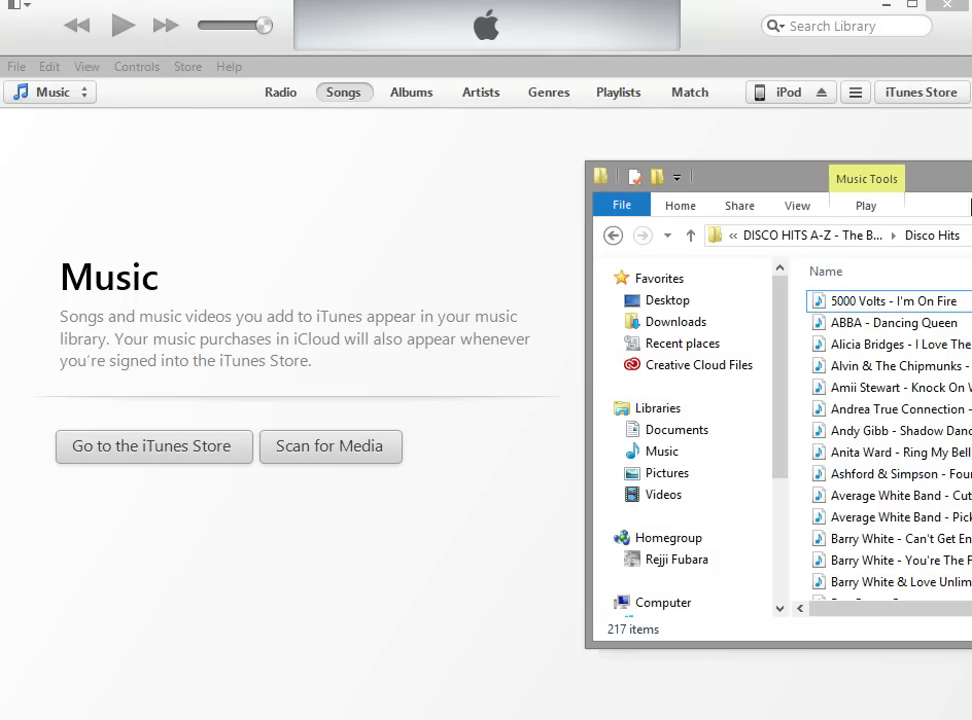
drag(970, 185, 387, 182)
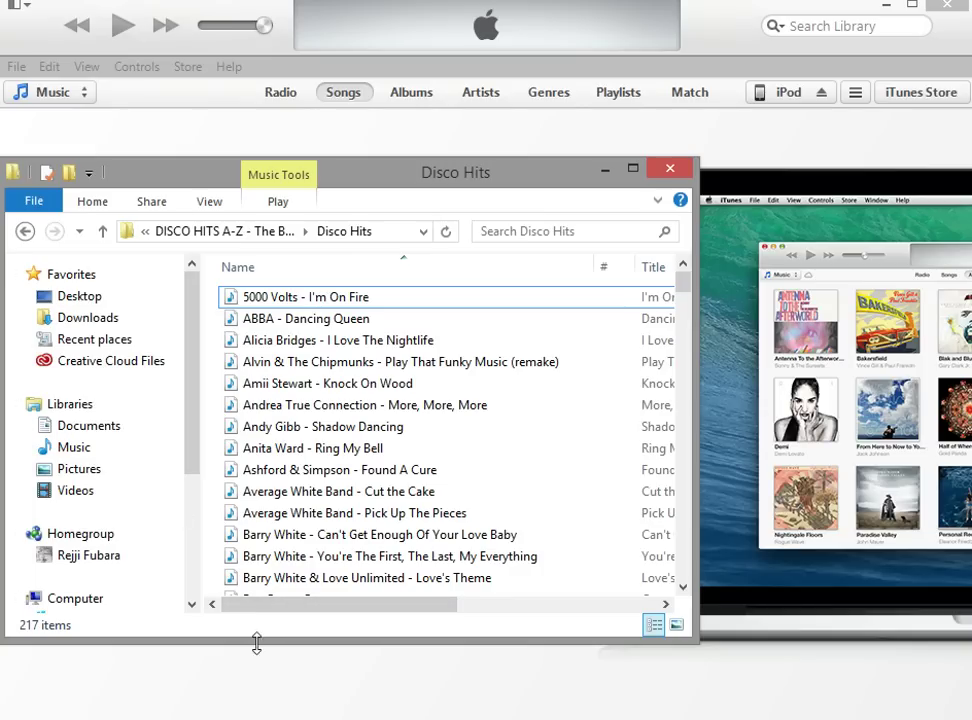
drag(200, 465, 197, 560)
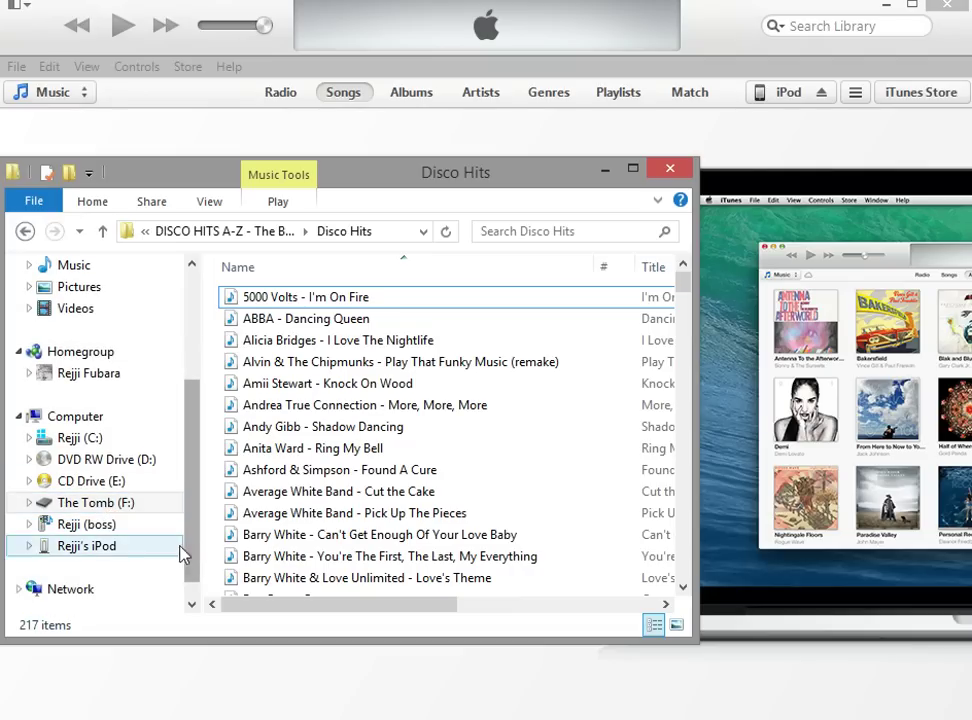
drag(195, 547, 195, 401)
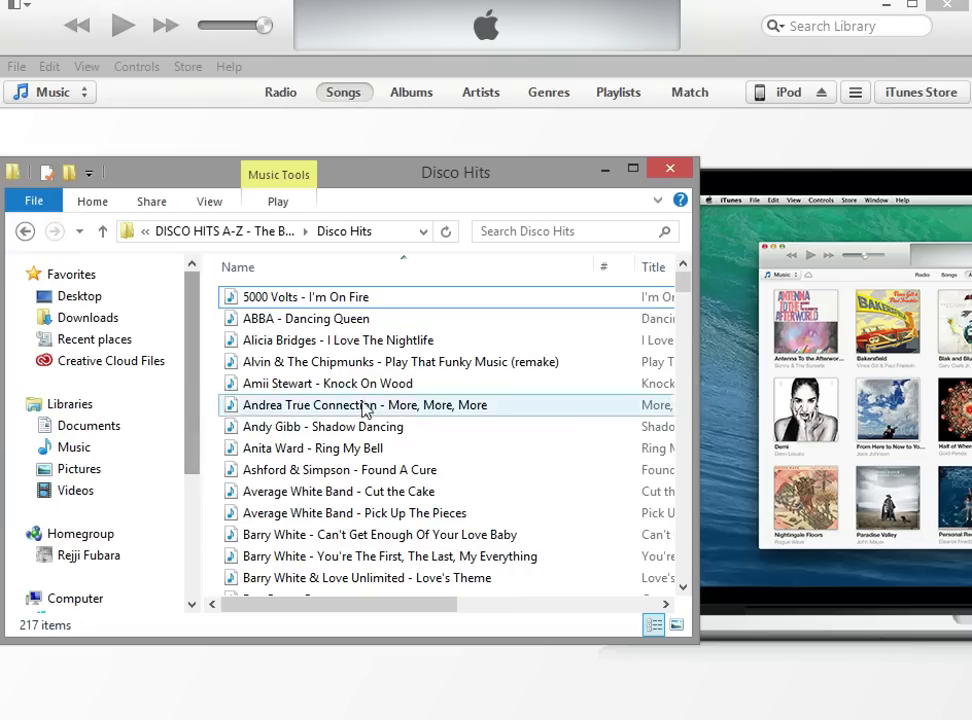
mouse_move(314, 302)
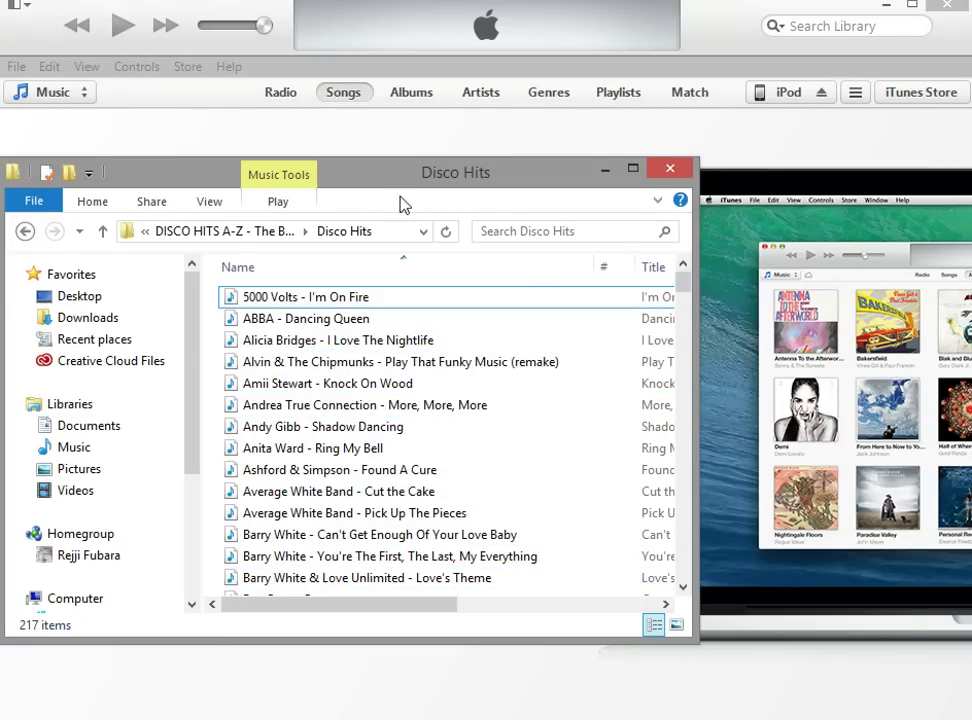
drag(425, 180, 643, 153)
drag(971, 158, 912, 157)
click(777, 282)
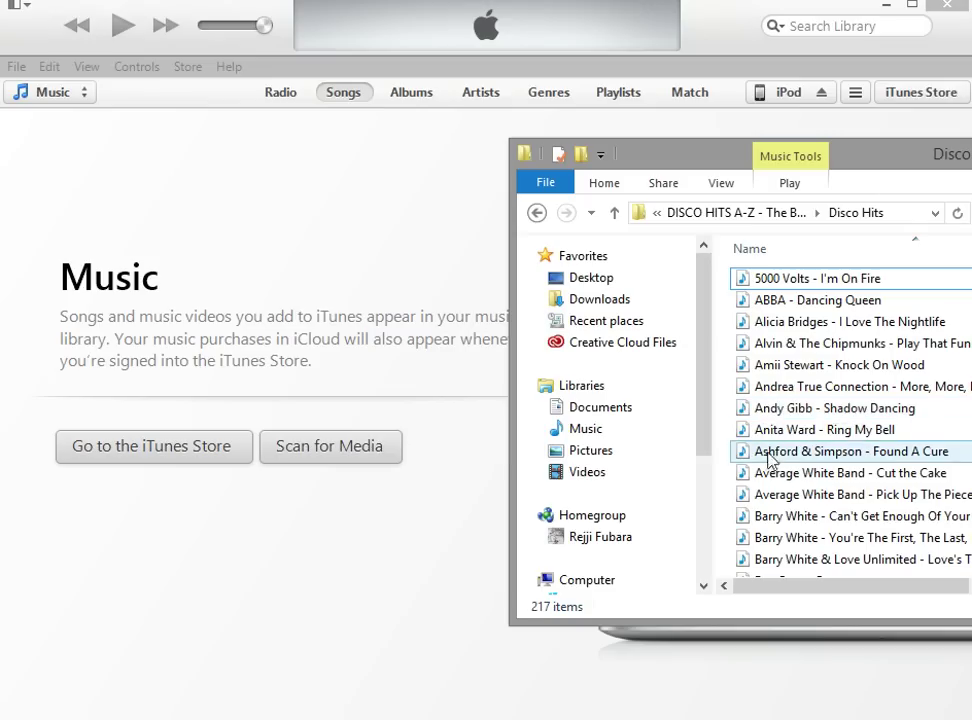
Step: Select the first 14 Disco Hits files, starting at 5000 Volts - I'm On Fire, and drag them into iTunes
click(792, 280)
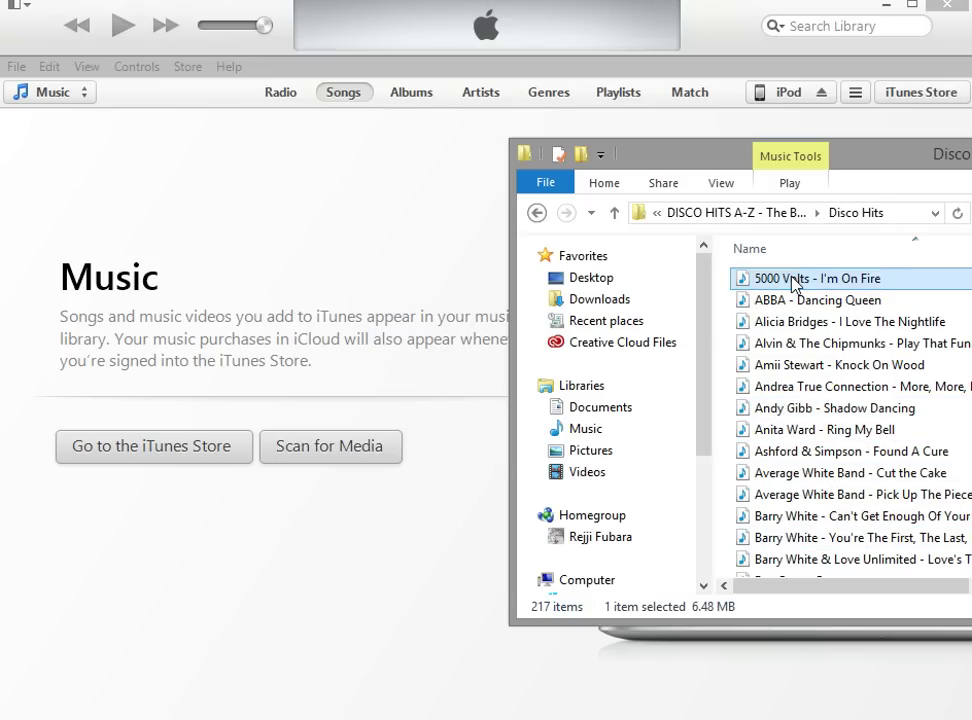
shift+click(783, 565)
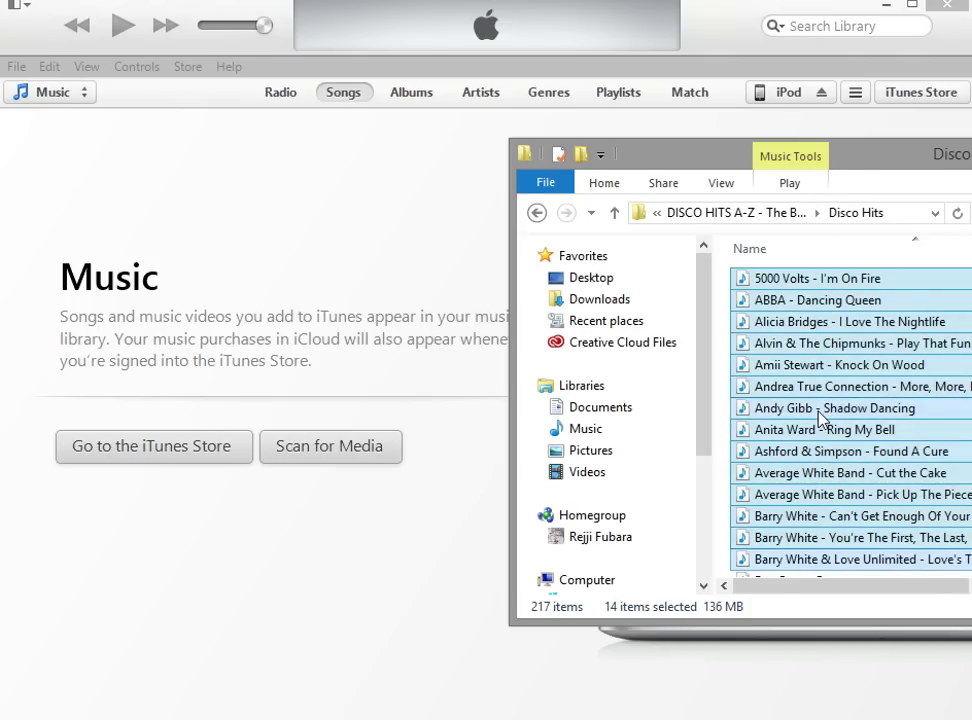
drag(818, 412, 367, 414)
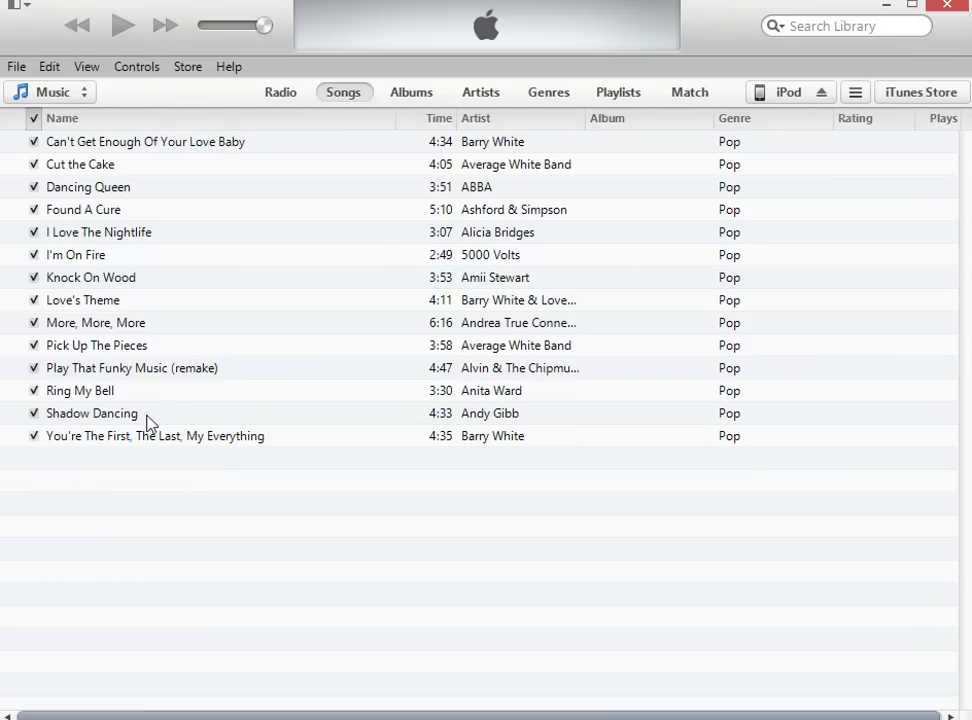
Step: Add an empty playlist via New > New Playlist in the iTunes main menu
mouse_move(108, 150)
click(28, 8)
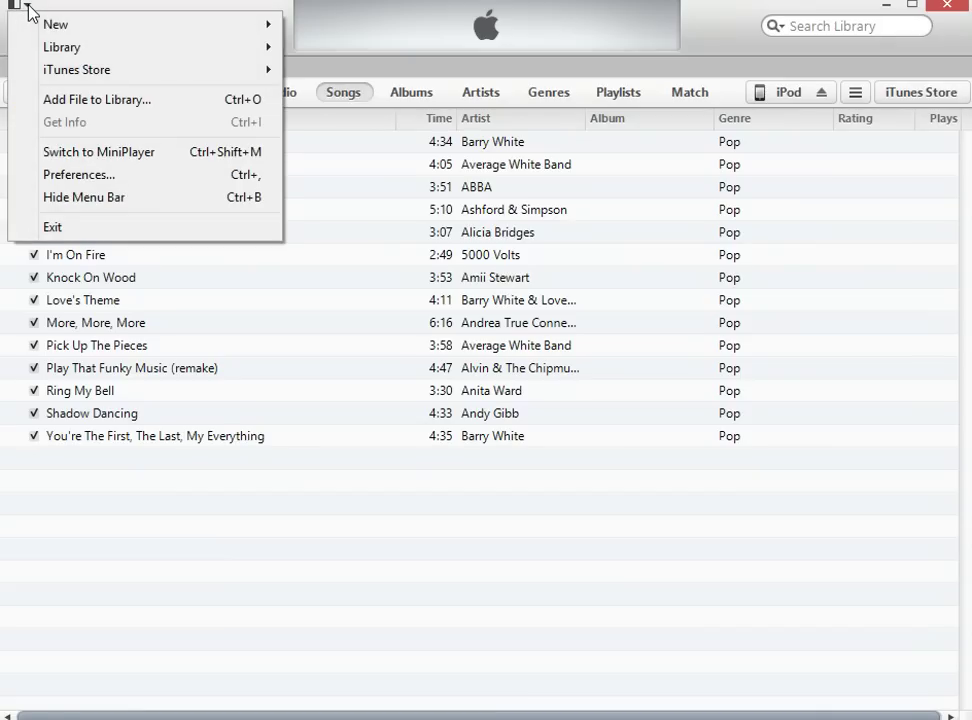
mouse_move(50, 32)
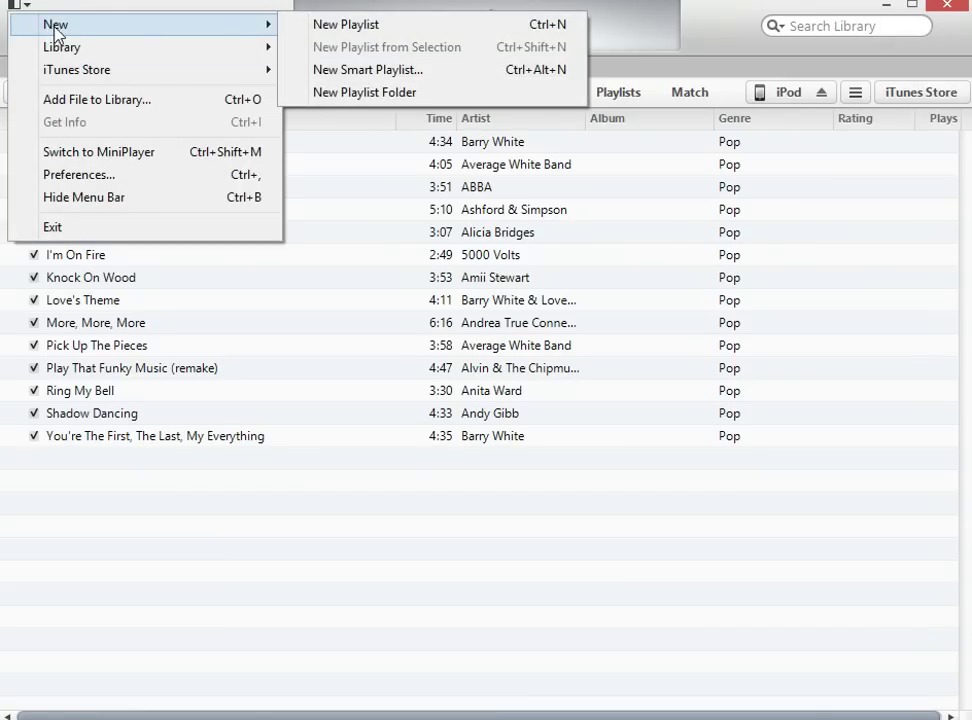
click(354, 26)
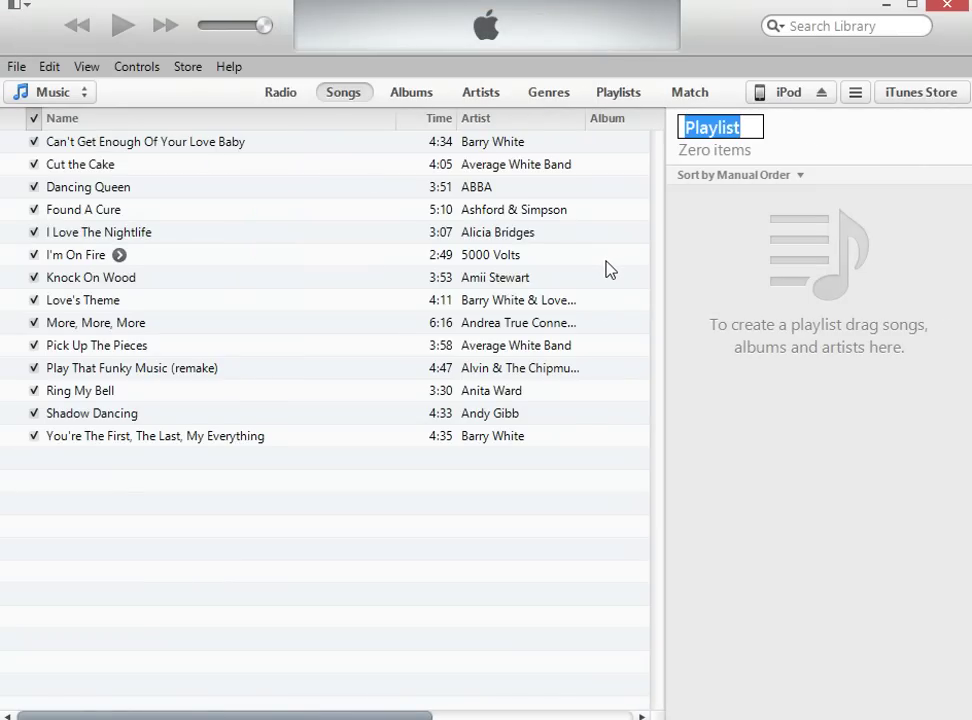
Step: Name the new playlist 'Disco Music', fixing the mistyped letter
text(Dis)
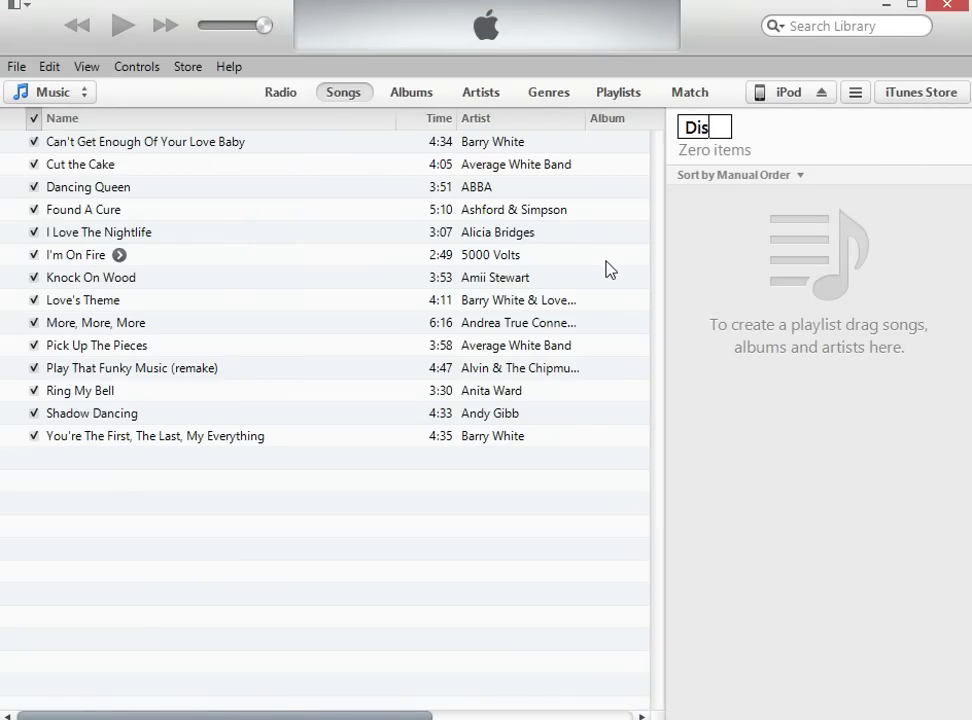
text(co Mu)
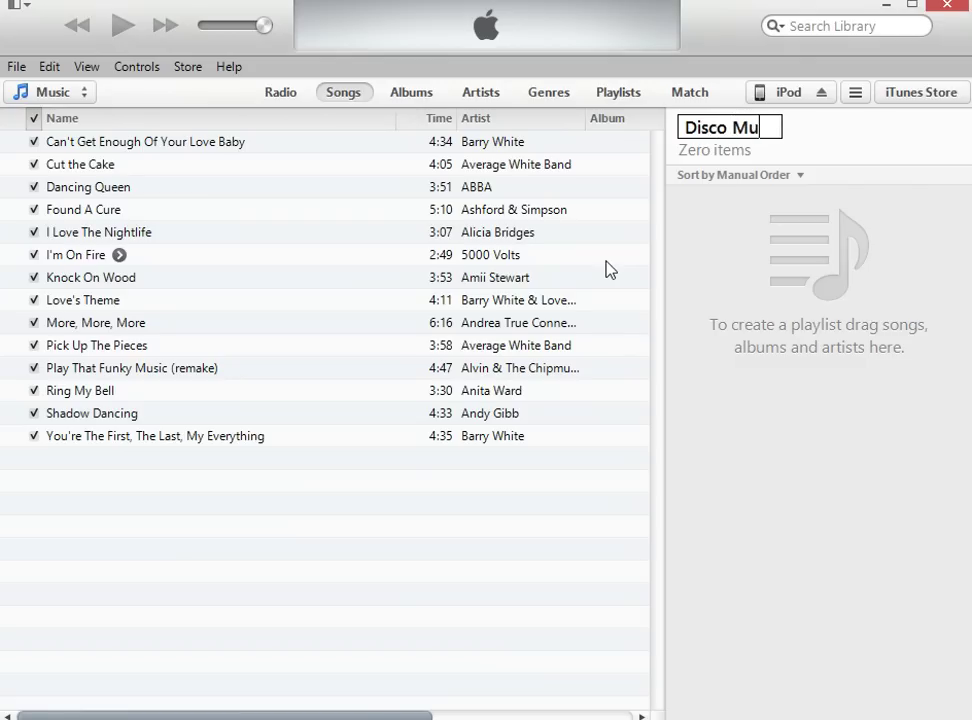
text(sic)
key(Return)
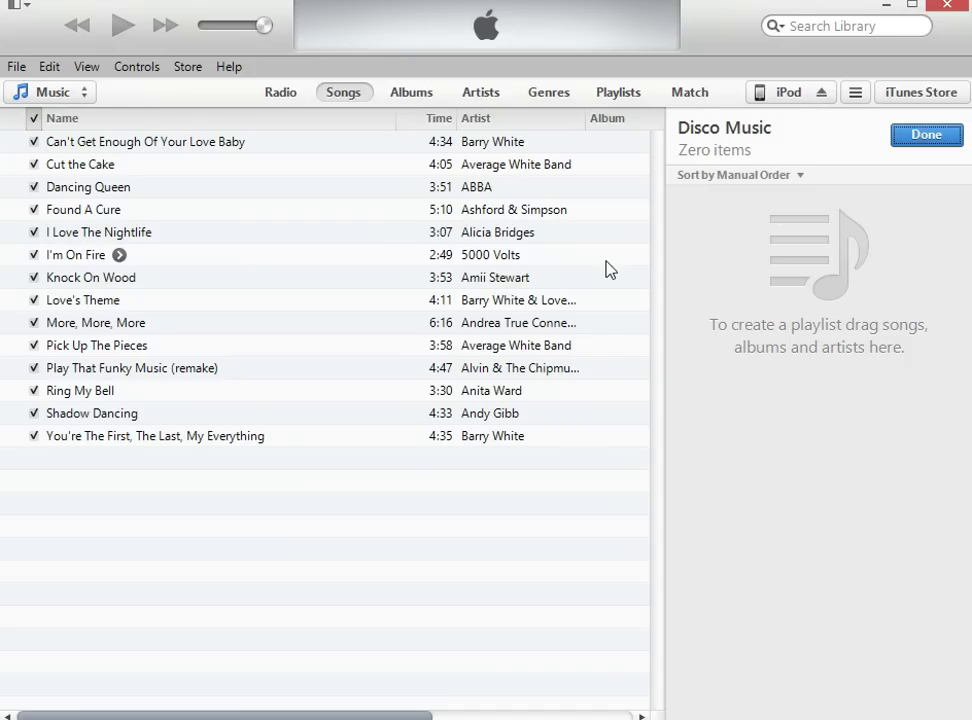
click(72, 148)
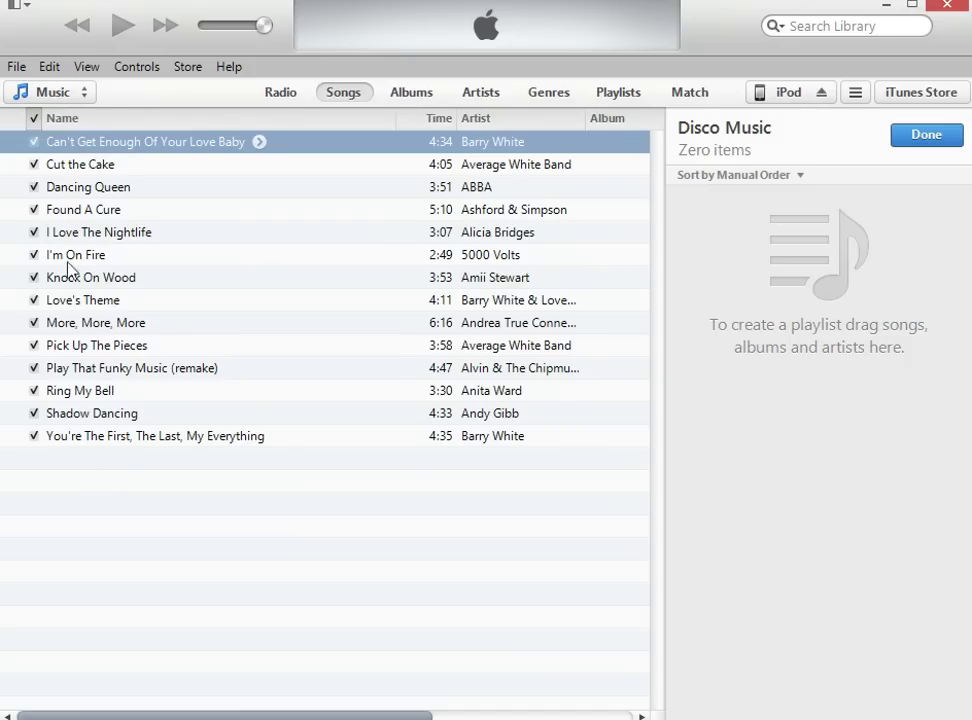
Step: Drag all 14 library songs into the Disco Music playlist and show the Playlists view
shift+click(96, 440)
drag(83, 328, 555, 368)
drag(723, 372, 728, 373)
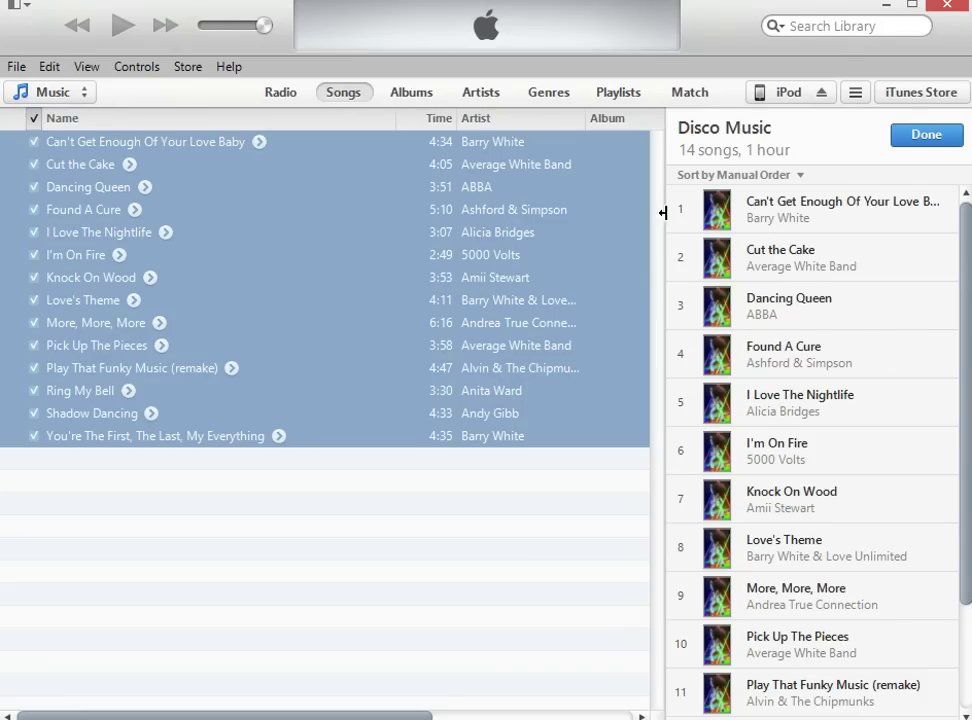
click(620, 93)
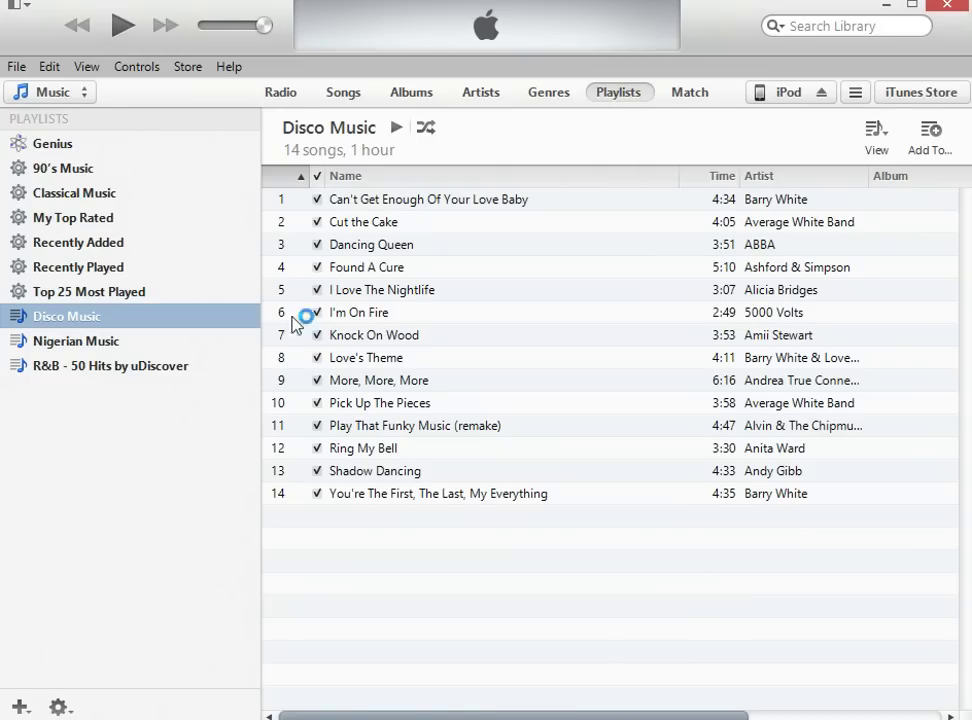
click(74, 340)
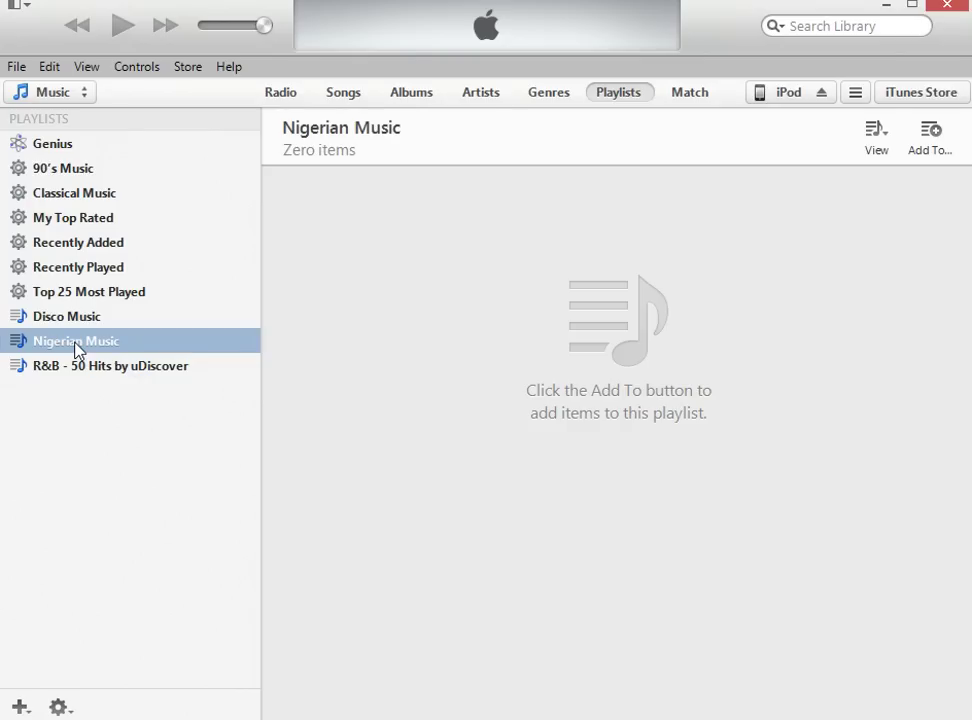
click(75, 319)
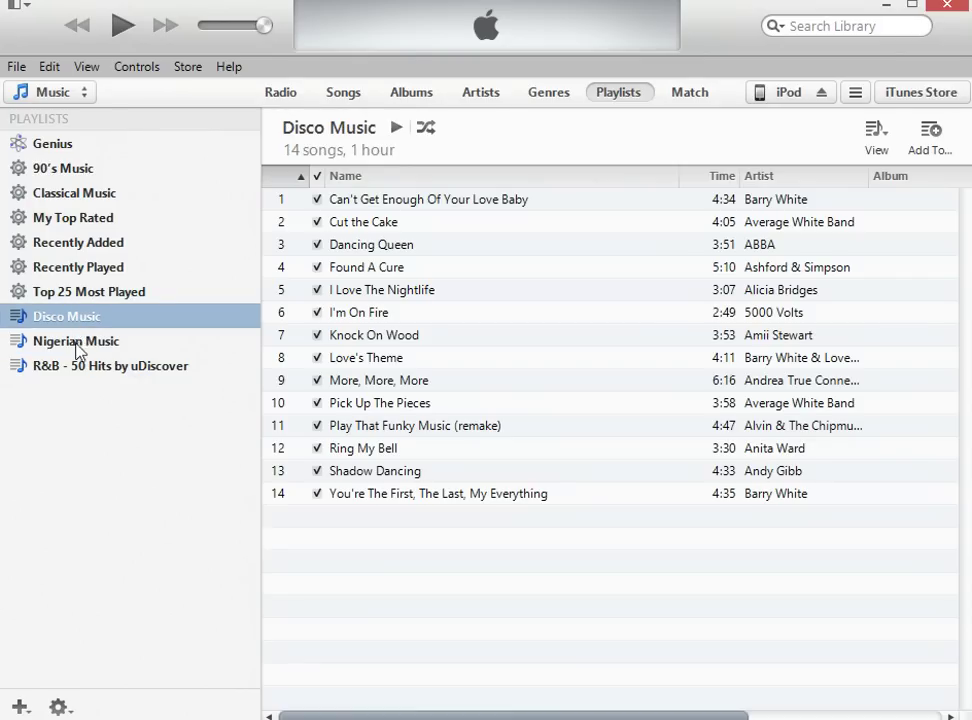
click(76, 344)
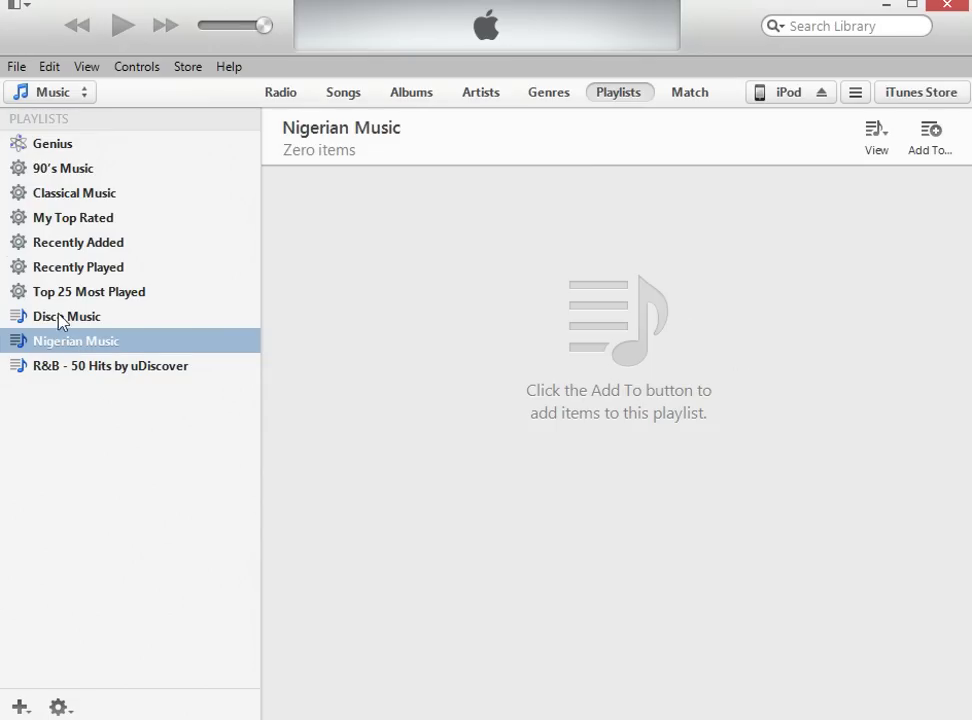
click(78, 370)
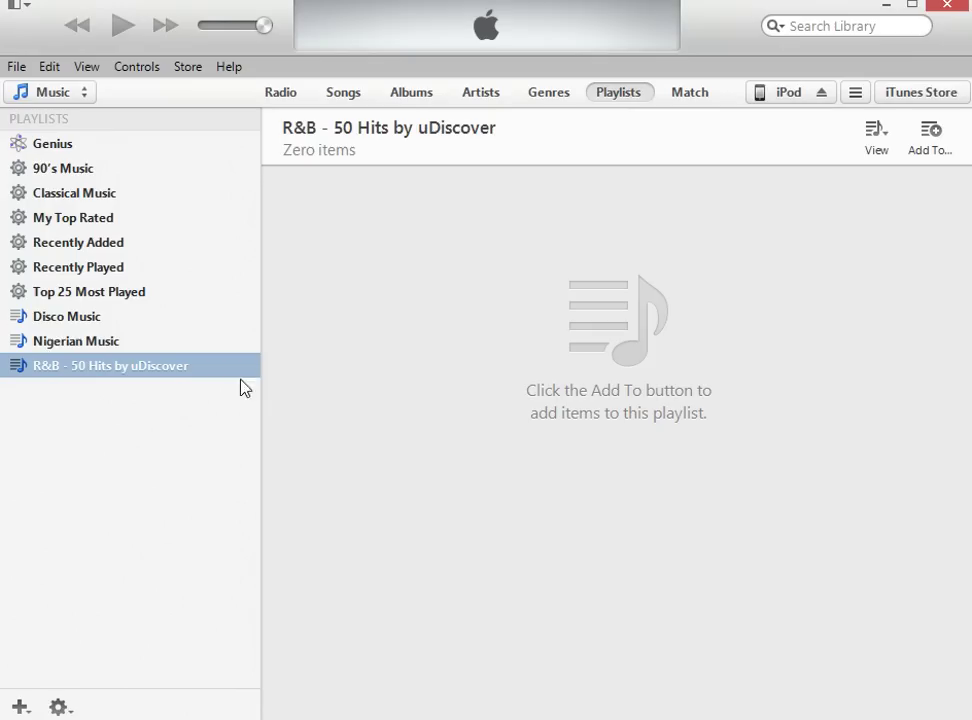
click(55, 322)
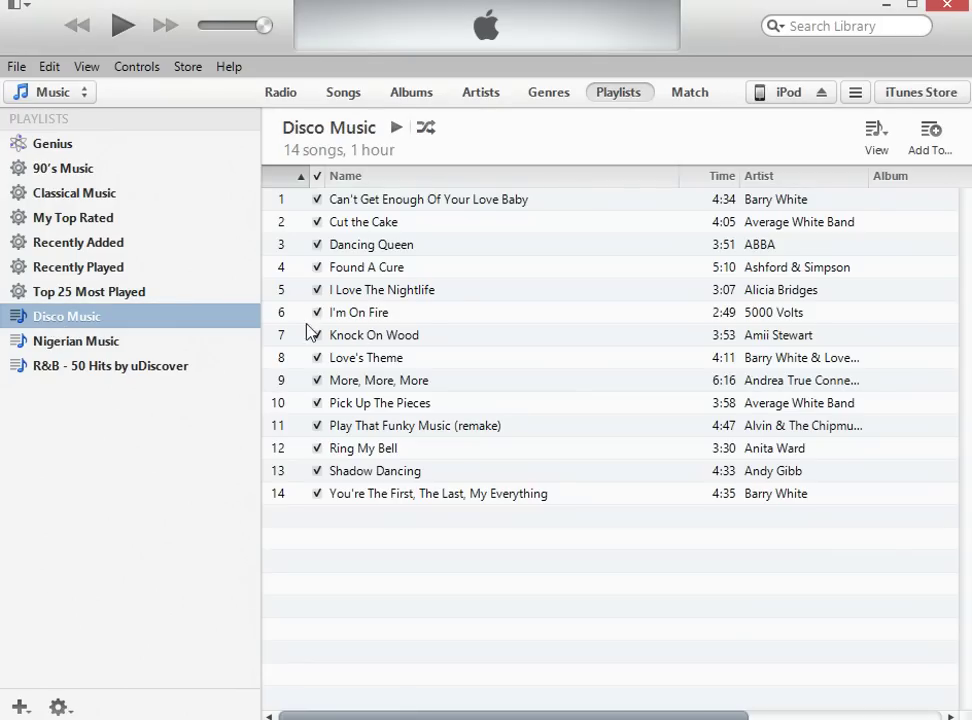